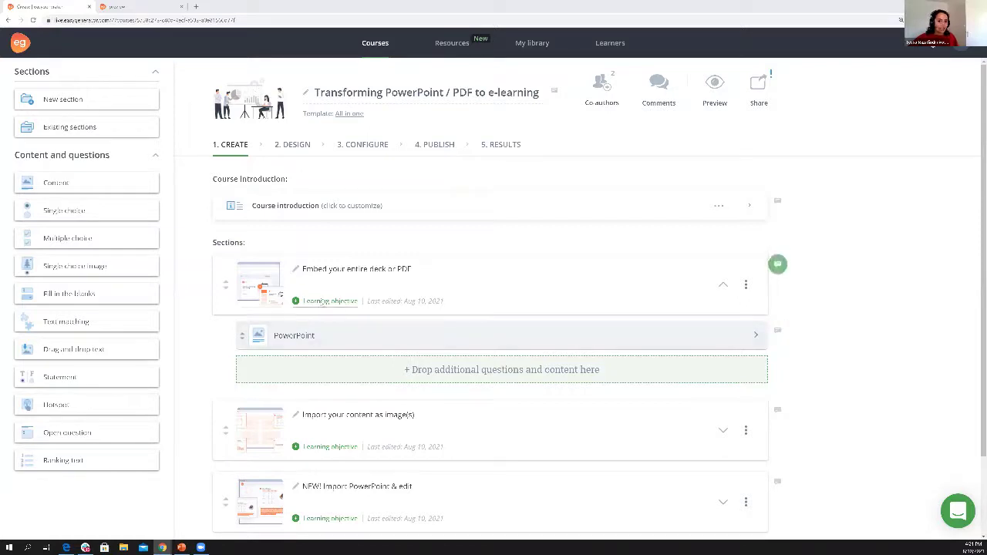
- Set the first section's learning objective to "Trainer will be able to embed an entire slide deck or PDF to create an interactive e-learning within 30 minutes."
{"action": "left_click", "coordinate": [324, 301]}
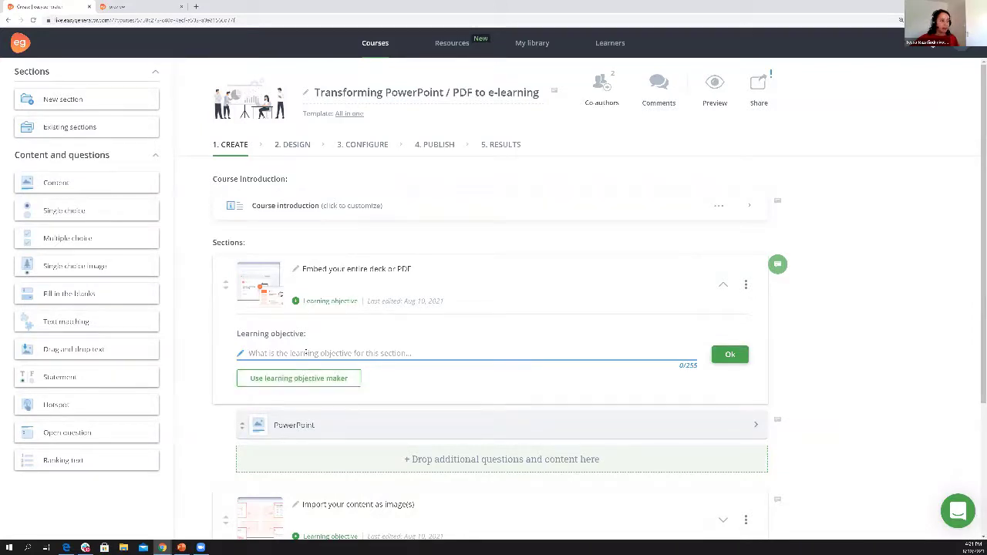
{"action": "type", "text": "Trainer"}
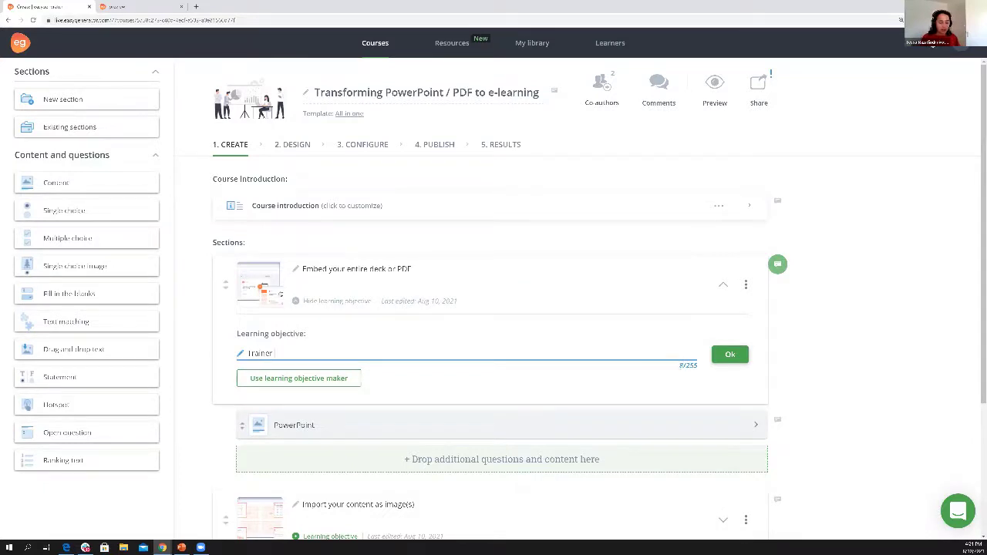
{"action": "type", "text": " will be able to "}
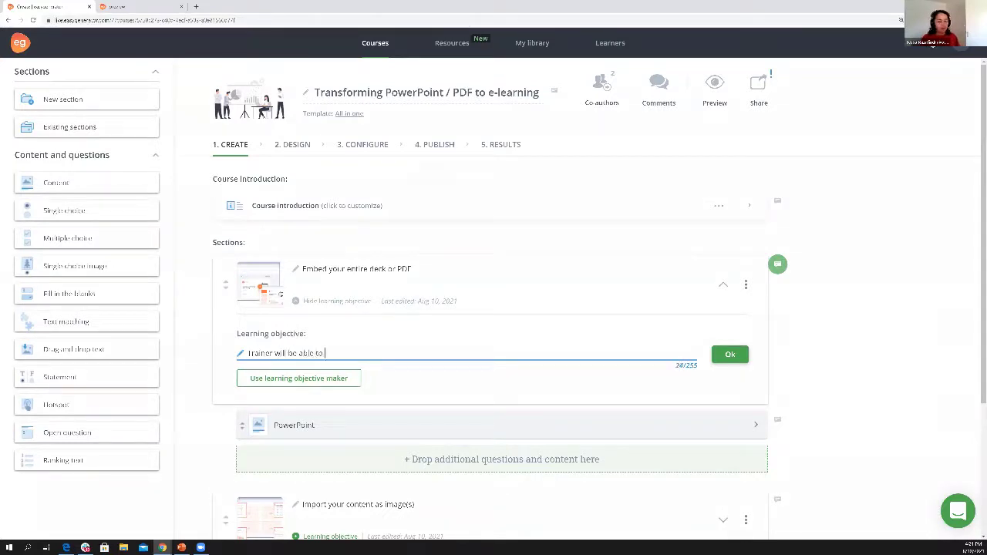
{"action": "type", "text": "embe"}
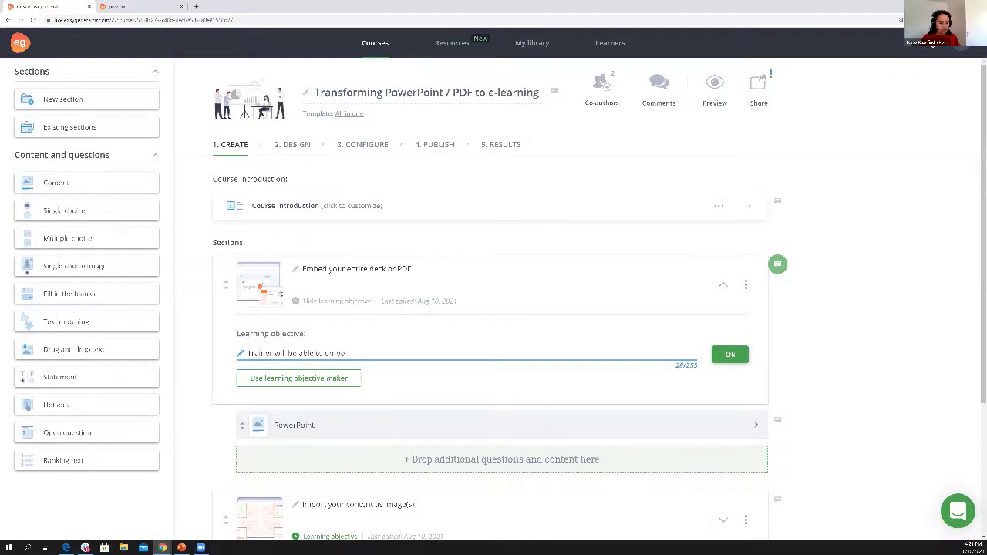
{"action": "type", "text": "d an entire slide deck or"}
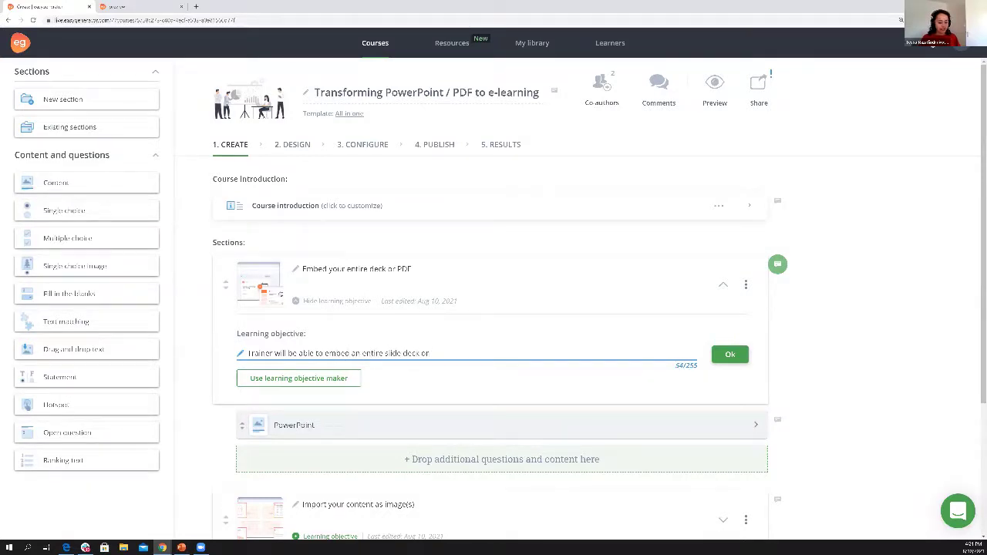
{"action": "type", "text": " PDF to create an interact"}
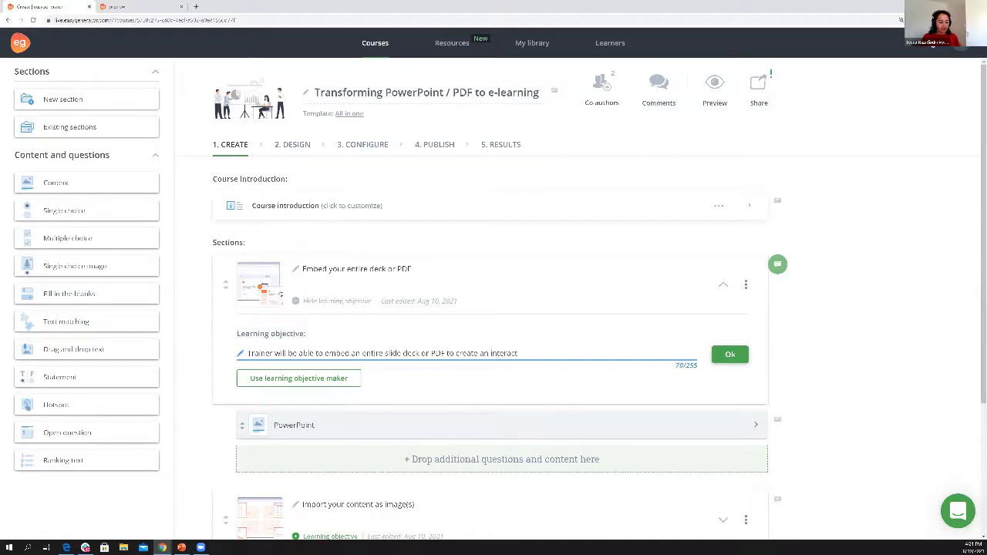
{"action": "type", "text": "ive e-learning within 30 minutes"}
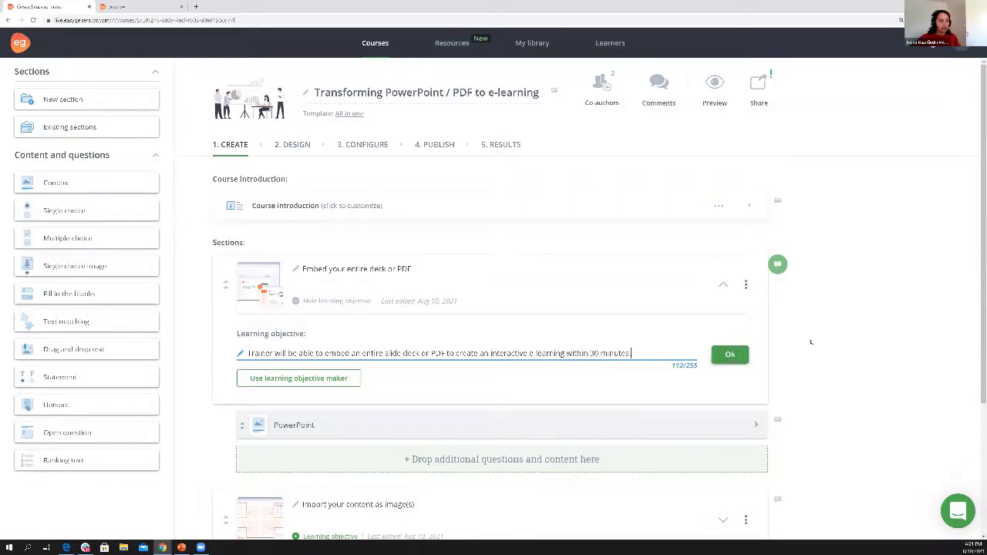
{"action": "left_click", "coordinate": [725, 354]}
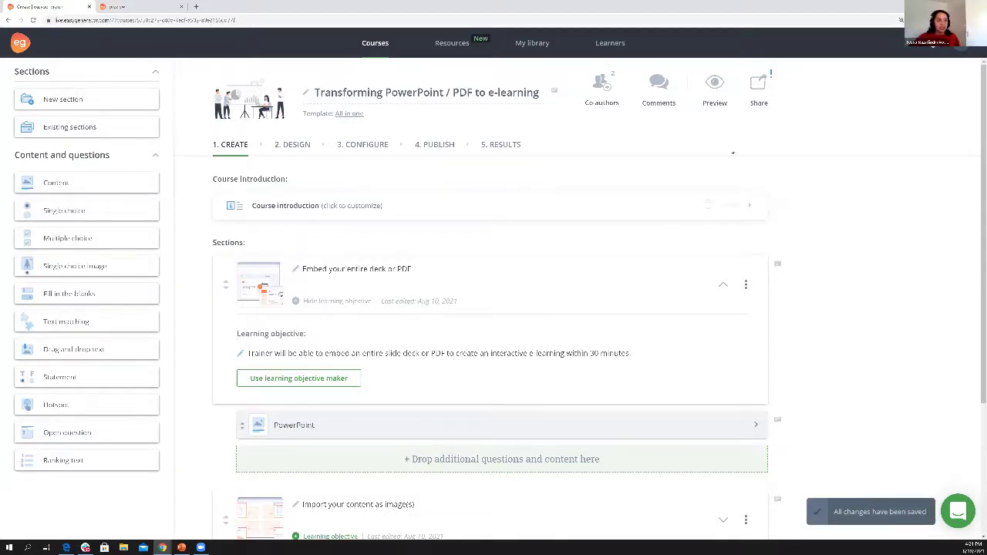
- Preview the course and look through the PowerPoint page of the "Embed your entire deck or PDF" section
{"action": "left_click", "coordinate": [714, 108]}
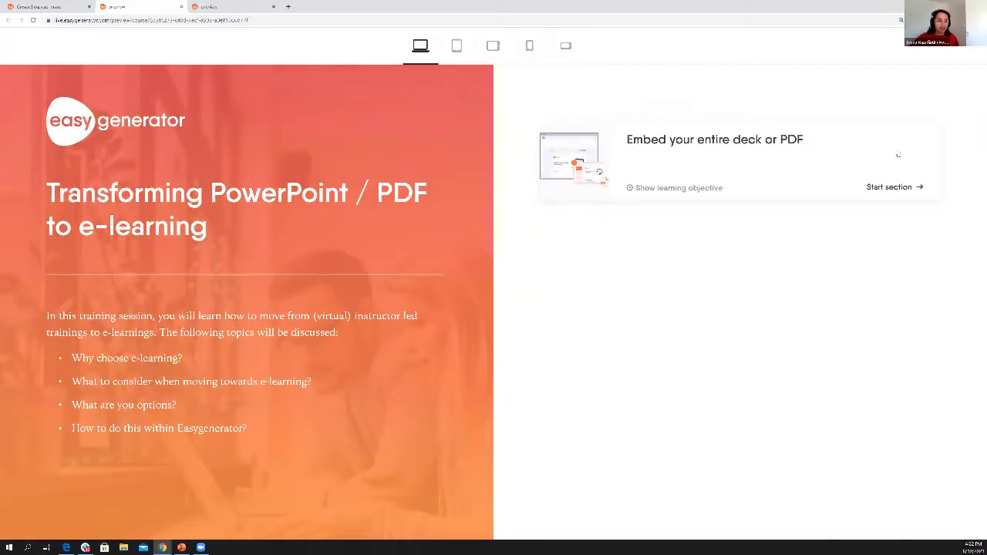
{"action": "left_click", "coordinate": [899, 155]}
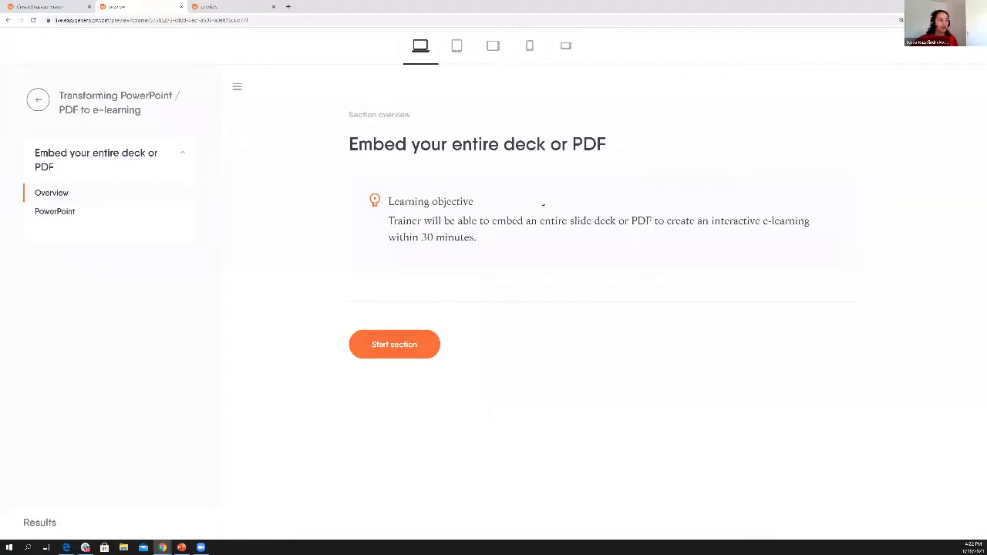
{"action": "left_click", "coordinate": [384, 345]}
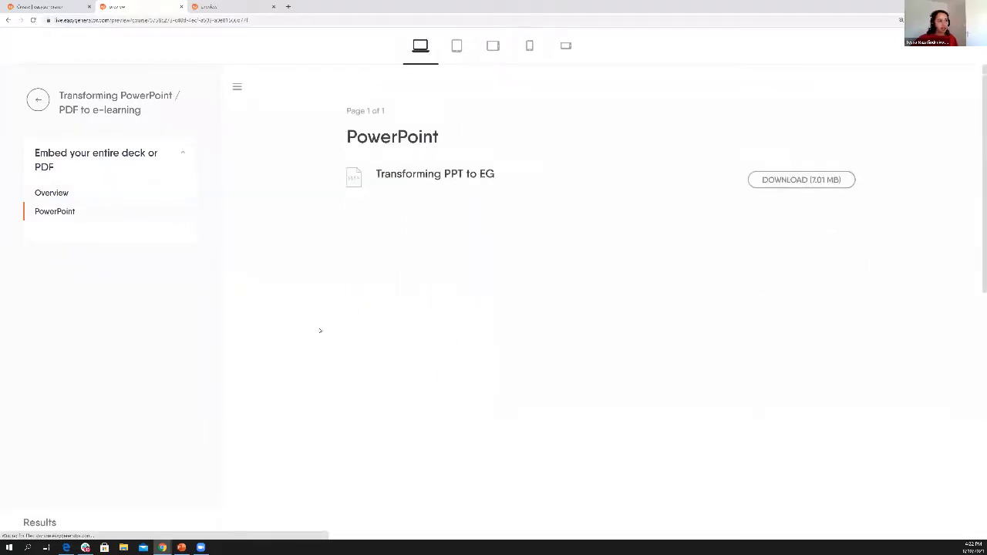
{"action": "scroll", "coordinate": [311, 314], "scroll_direction": "down", "scroll_amount": 4}
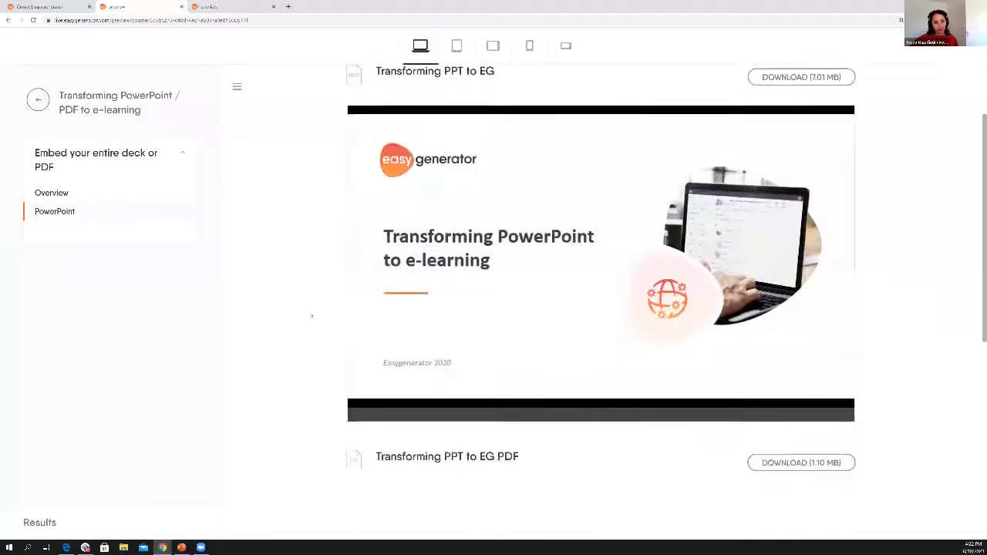
{"action": "scroll", "coordinate": [312, 315], "scroll_direction": "up", "scroll_amount": 5}
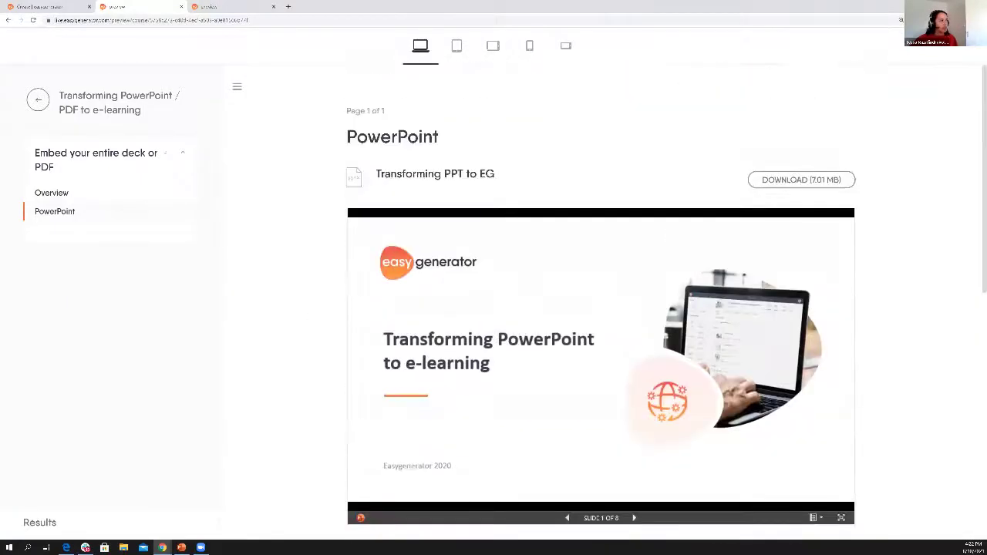
- Back in the course editor, add a multiple choice question below PowerPoint titled "Which of the following options allows you to add content or questions in between?"
{"action": "left_click", "coordinate": [46, 6]}
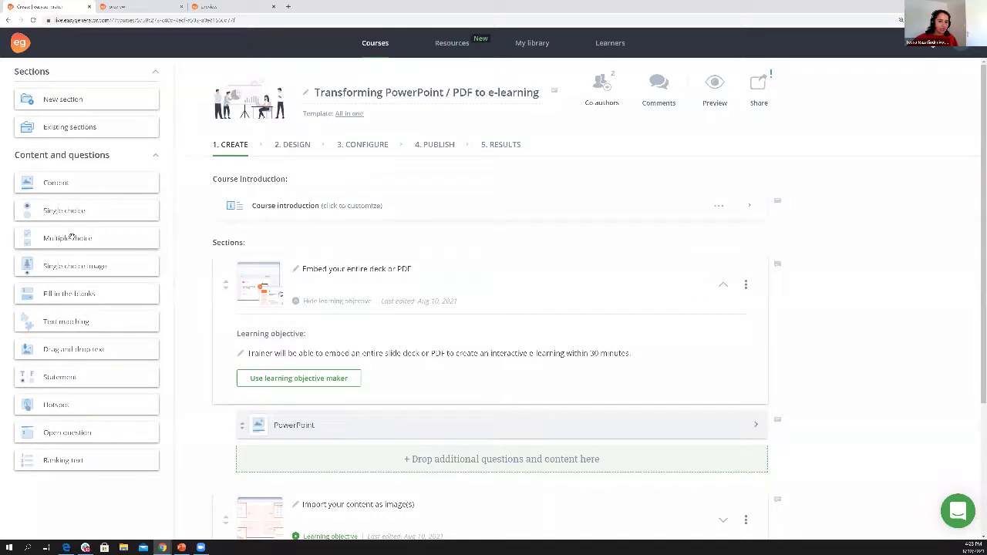
{"action": "left_click_drag", "start_coordinate": [69, 238], "coordinate": [285, 461]}
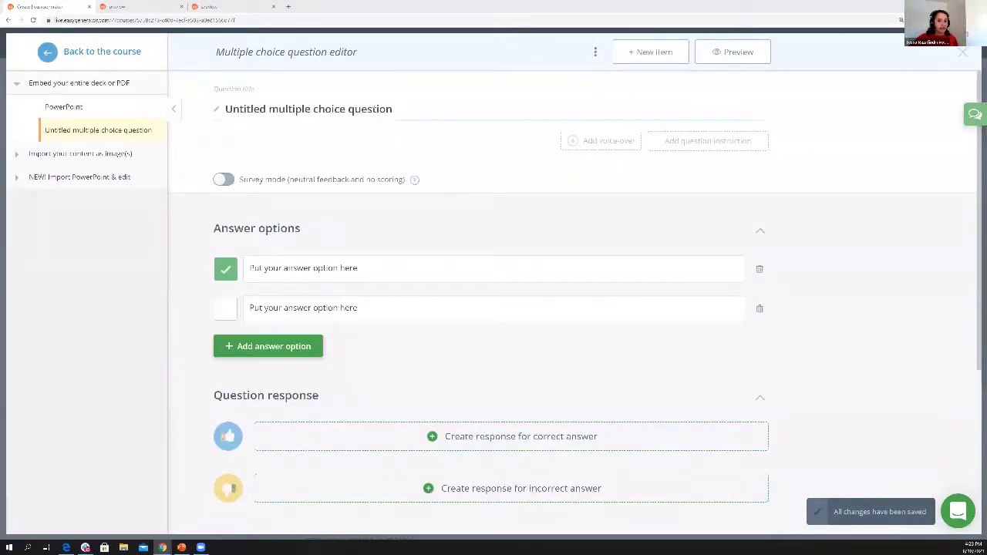
{"action": "type", "text": "Which of the following options allows you to add content or questions in between?"}
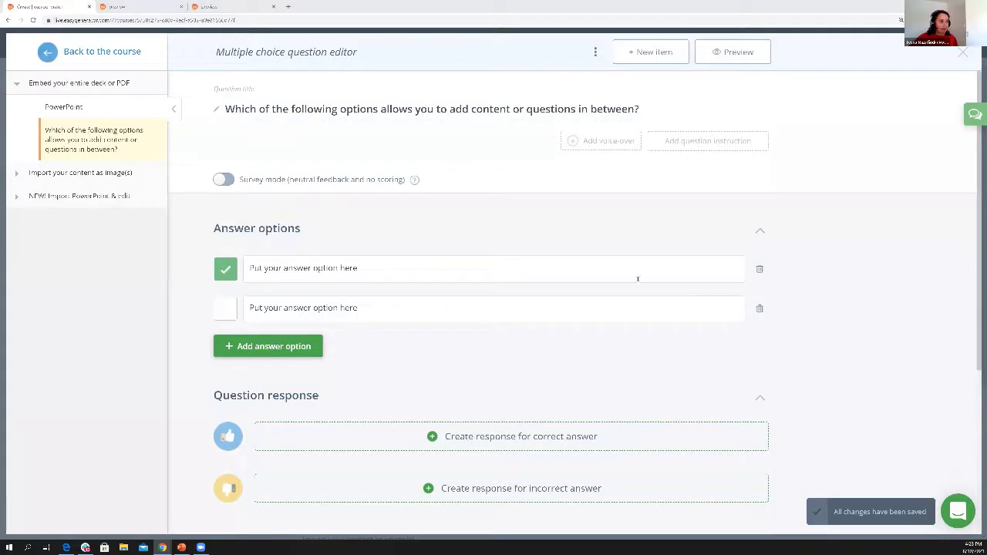
- Fill in three answer options: "Embed entire document", "Add content as image(s)" and "Import PowerPoint and edit"
{"action": "left_click", "coordinate": [521, 266]}
{"action": "type", "text": "Embed entire document"}
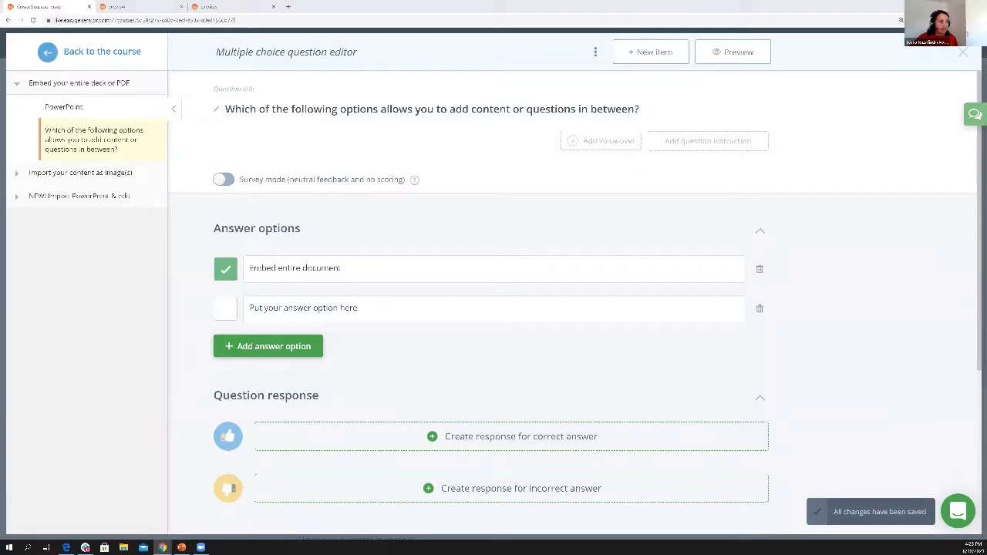
{"action": "left_click", "coordinate": [494, 308]}
{"action": "type", "text": "Add content as image(s)"}
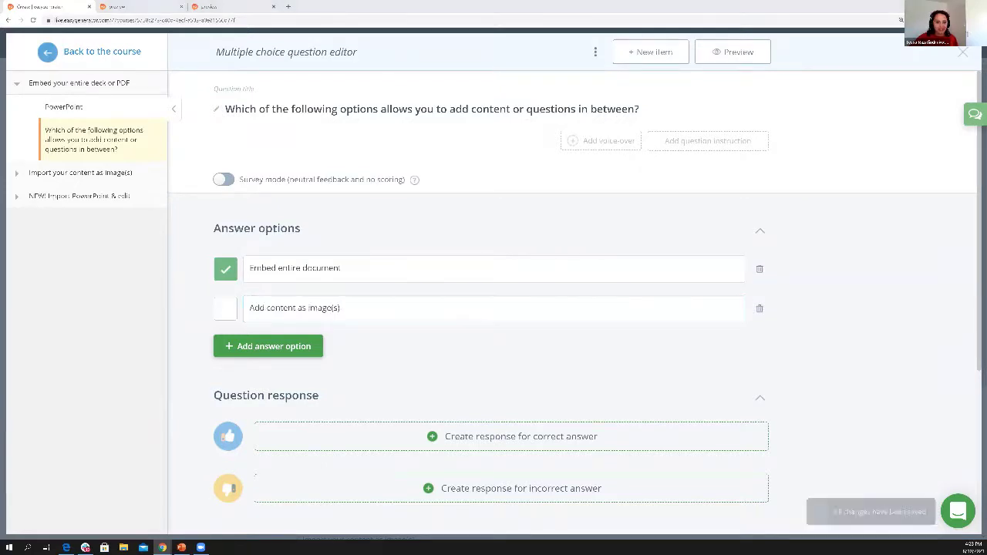
{"action": "left_click", "coordinate": [298, 340]}
{"action": "type", "text": "Import PowerPoint and edit"}
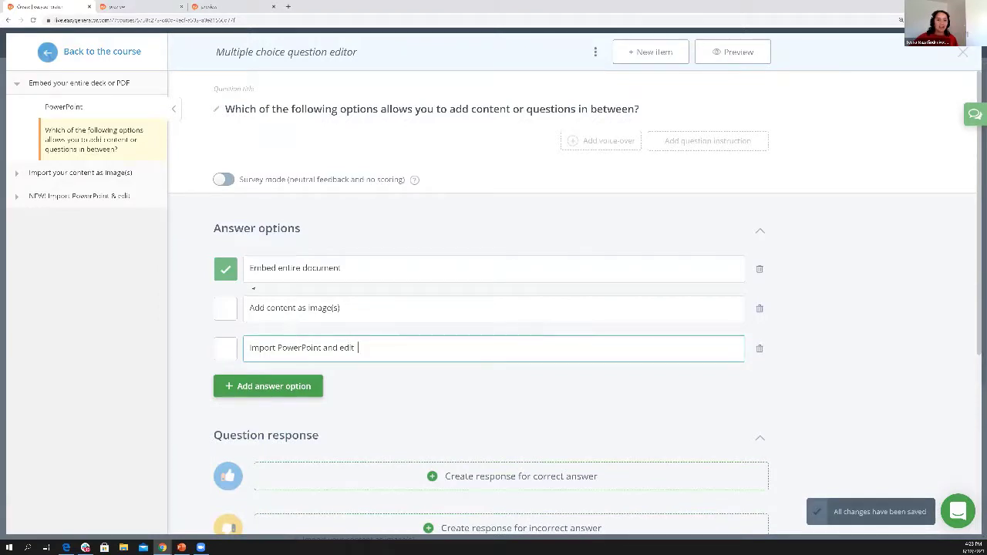
- Mark "Add content as image(s)" and "Import PowerPoint and edit" as correct and unmark "Embed entire document"
{"action": "left_click", "coordinate": [225, 307]}
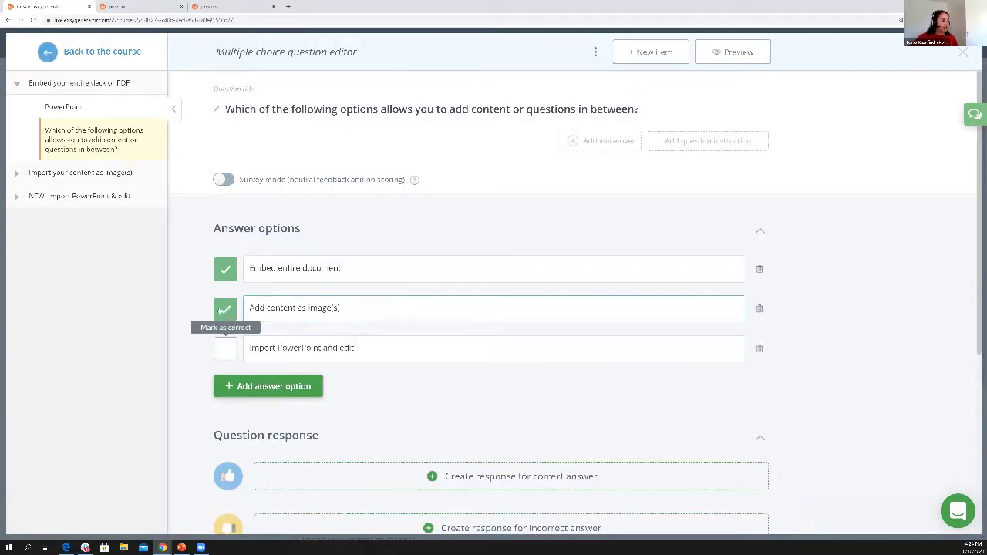
{"action": "left_click", "coordinate": [225, 348]}
{"action": "left_click", "coordinate": [223, 266]}
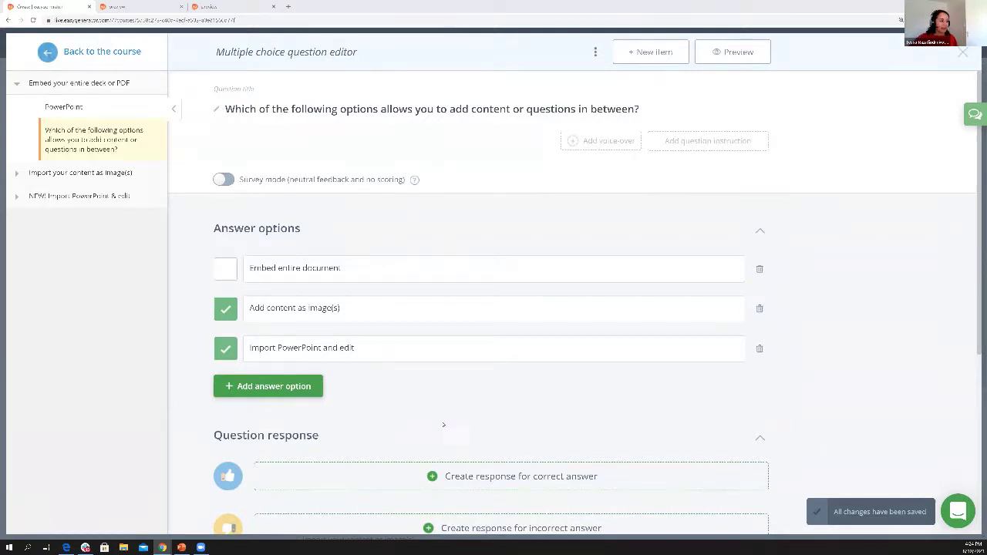
- Create a correct-answer text response reading "That's right! These two options allow you to add content or question in between any single page."
{"action": "scroll", "coordinate": [444, 424], "scroll_direction": "down", "scroll_amount": 3}
{"action": "left_click", "coordinate": [432, 373]}
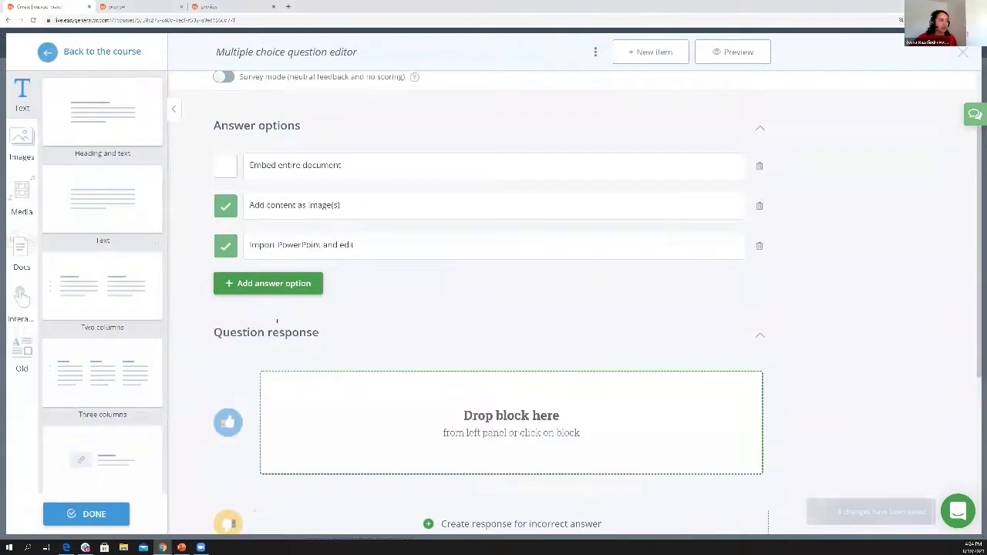
{"action": "left_click_drag", "start_coordinate": [103, 199], "coordinate": [342, 394]}
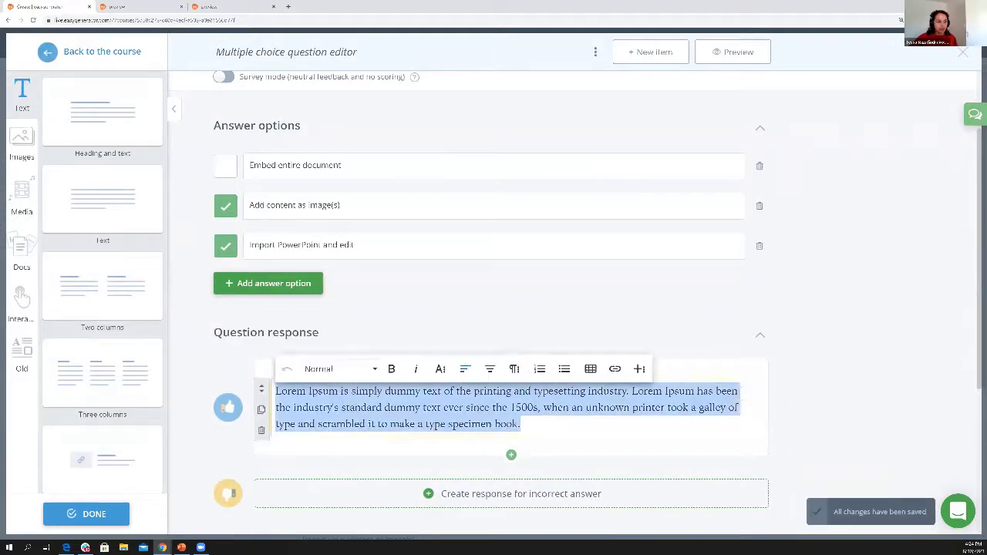
{"action": "type", "text": "That's right! These two options allow you to add content or question in between any single page."}
{"action": "key", "text": "Escape"}
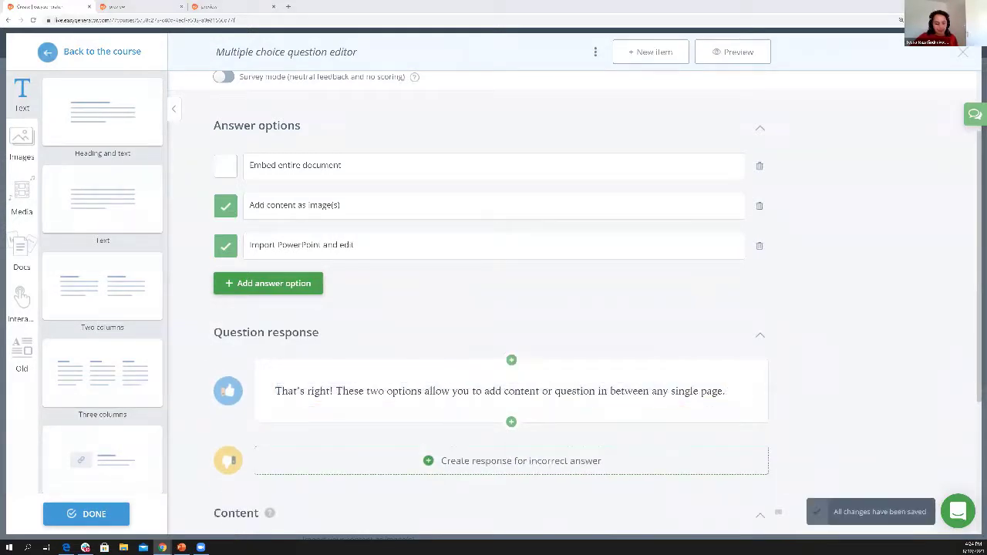
- Create an incorrect-answer text response reminding that embedding adds the entire document, with nothing in between PDF pages or PowerPoint slides, and close the question editor
{"action": "left_click", "coordinate": [306, 460]}
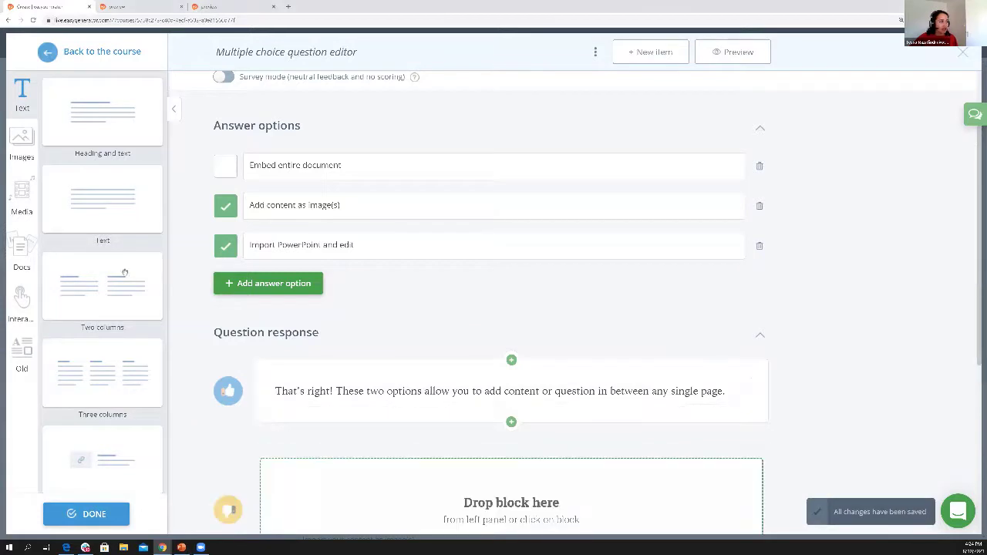
{"action": "left_click", "coordinate": [103, 199]}
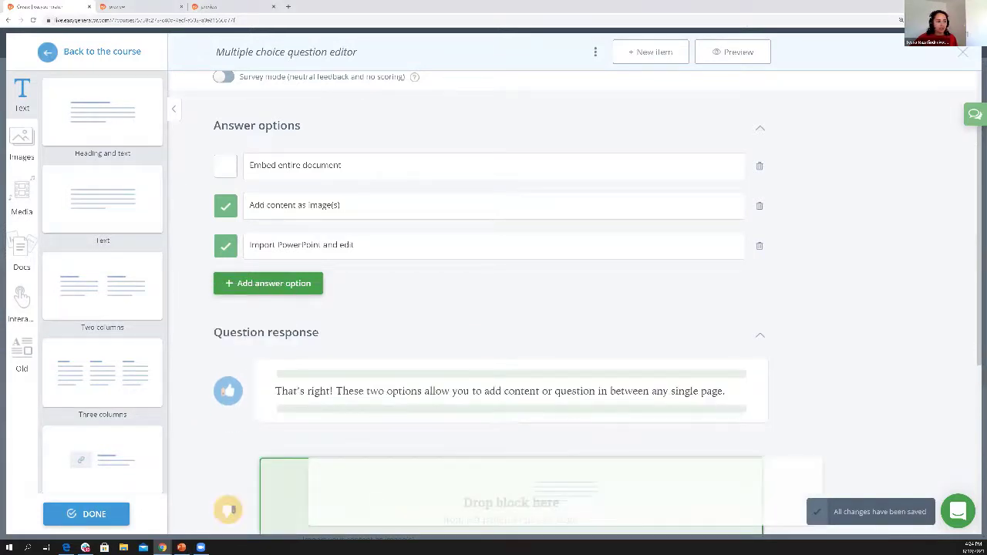
{"action": "double_click", "coordinate": [402, 495]}
{"action": "key", "text": "ctrl+a"}
{"action": "type", "text": "Remember, embedding your entire PowerPoint or PDF means that the entire document will be added. You cannot add anything in between PDF pages or PowerPoint slides."}
{"action": "key", "text": "Escape"}
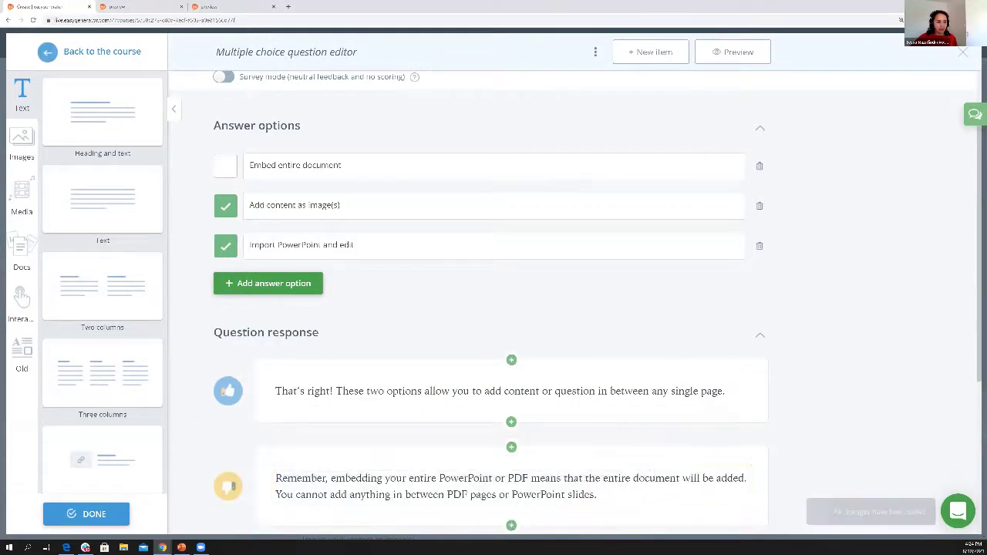
{"action": "scroll", "coordinate": [839, 391], "scroll_direction": "up", "scroll_amount": 2}
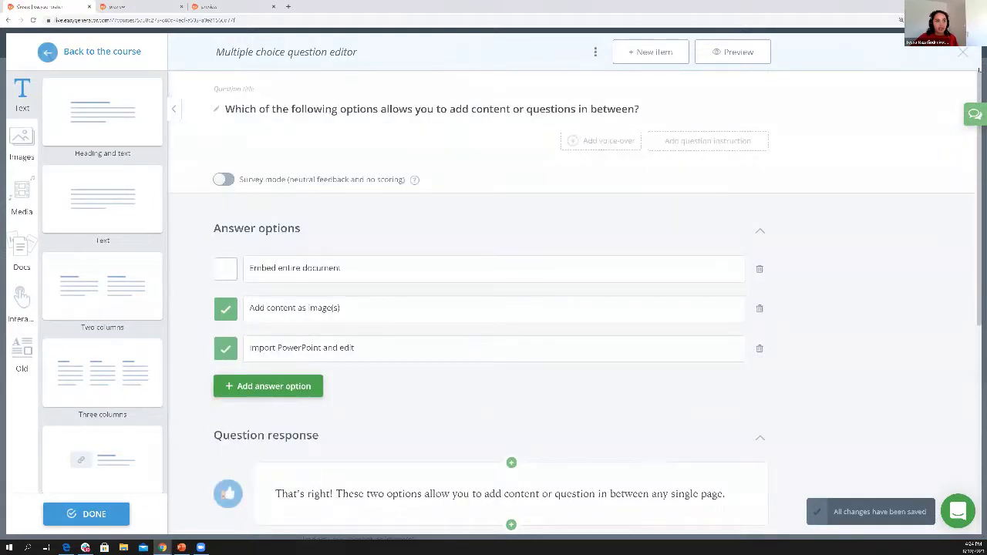
{"action": "left_click", "coordinate": [965, 54]}
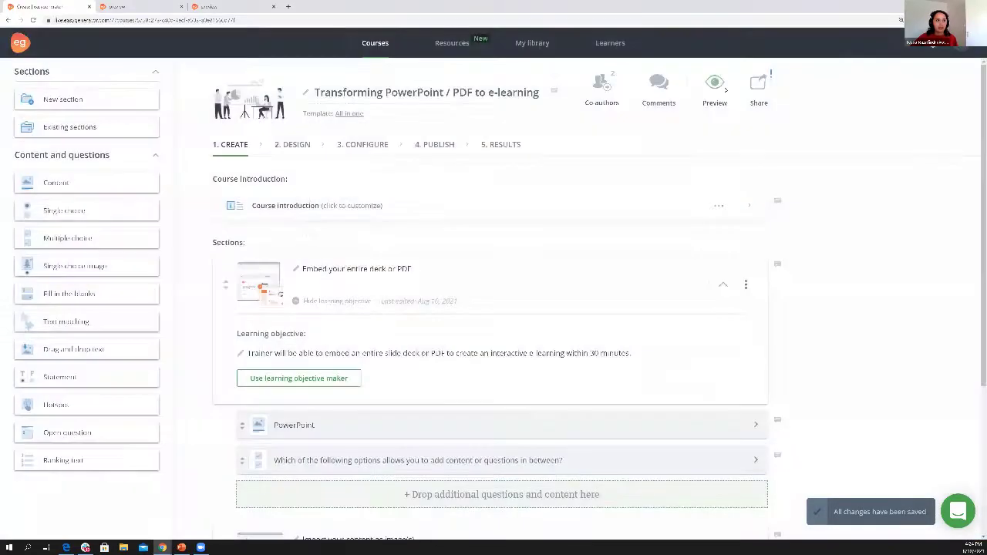
- Preview the updated course and read the passing requirement in the "Embed your entire deck or PDF" section overview
{"action": "left_click", "coordinate": [726, 95]}
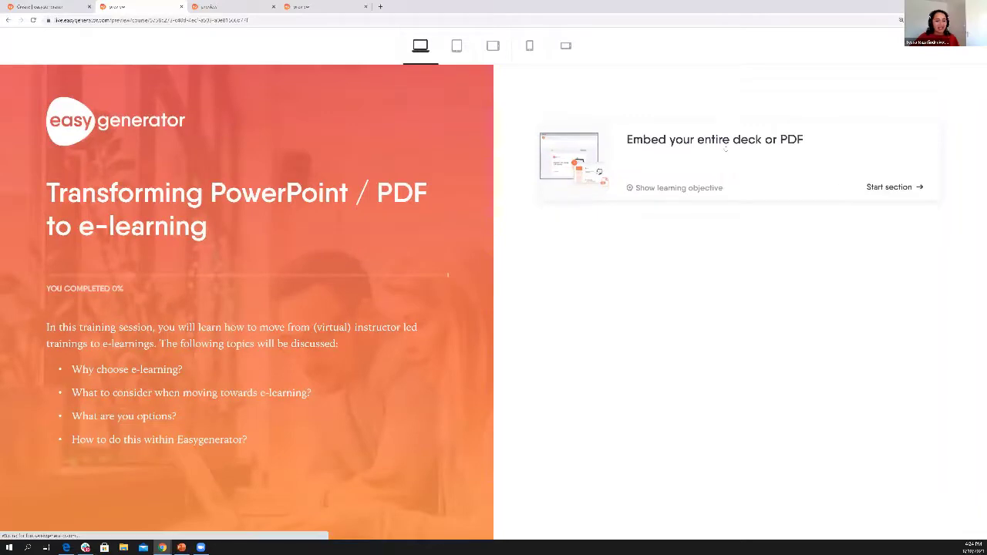
{"action": "left_click", "coordinate": [726, 146]}
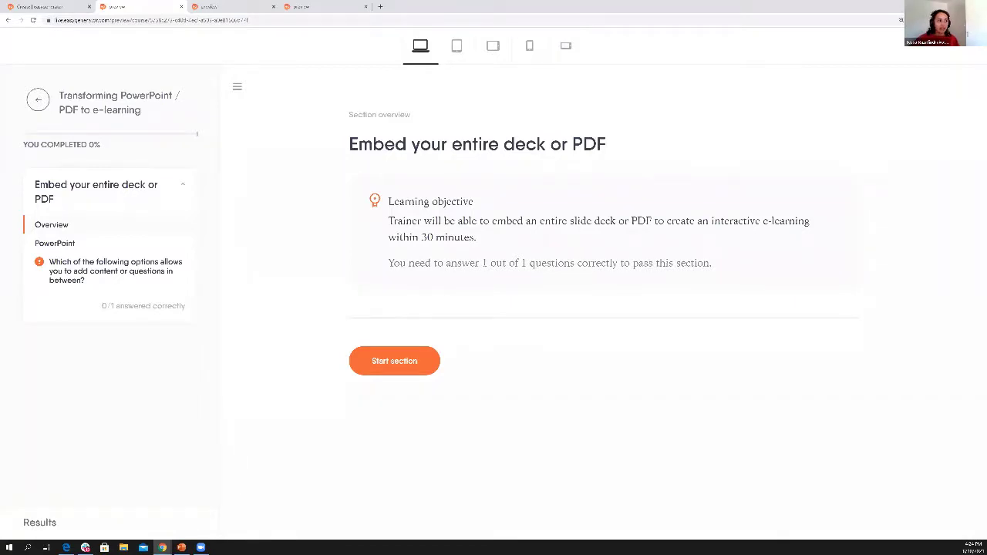
{"action": "left_click_drag", "start_coordinate": [384, 263], "coordinate": [712, 263]}
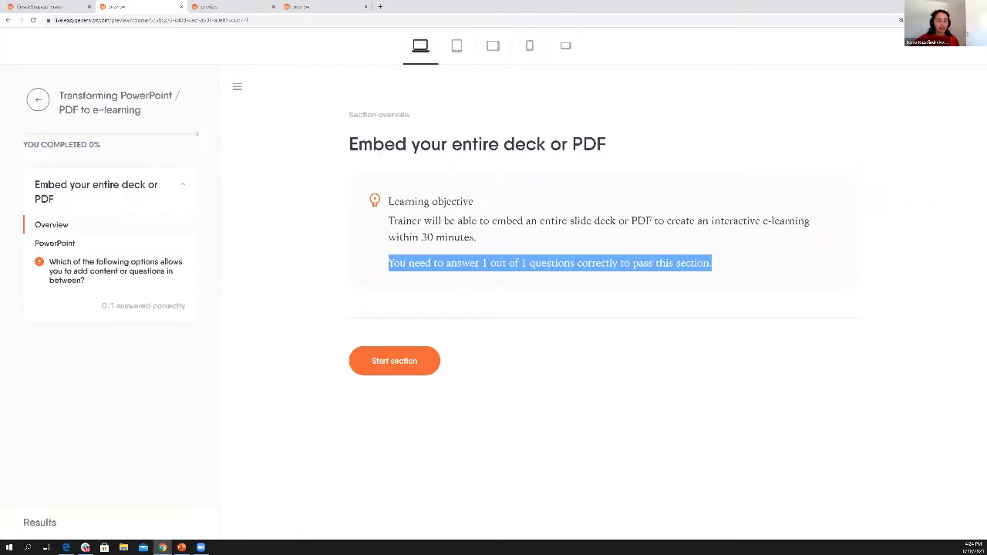
{"action": "left_click", "coordinate": [733, 280]}
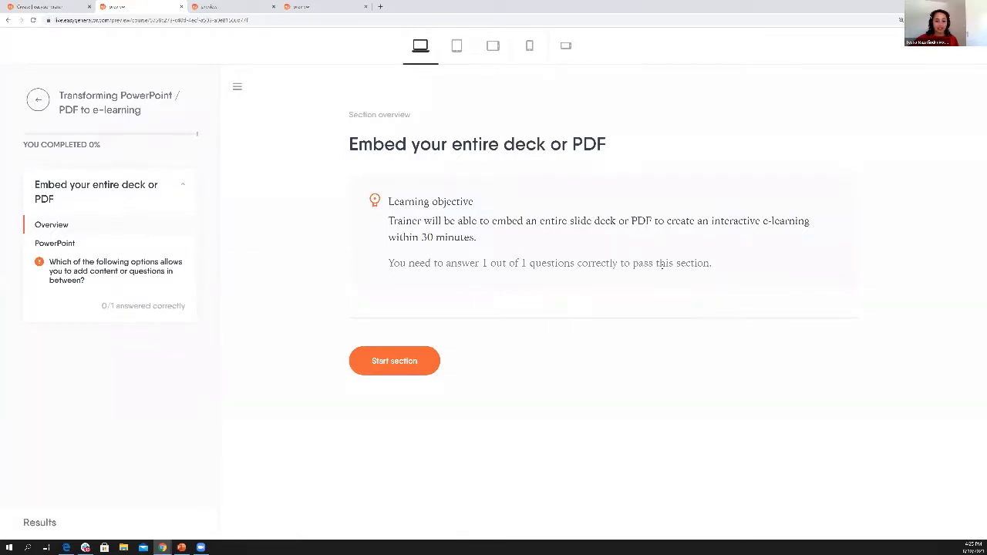
- Start the section and look through the embedded PowerPoint up to slide 3 and the PDF below it
{"action": "left_click", "coordinate": [409, 357]}
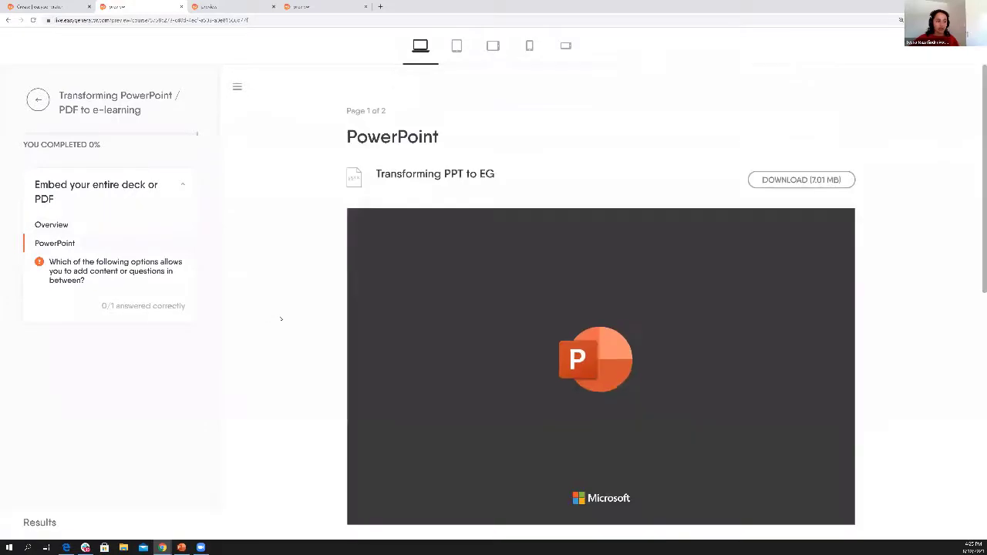
{"action": "scroll", "coordinate": [281, 318], "scroll_direction": "down", "scroll_amount": 2}
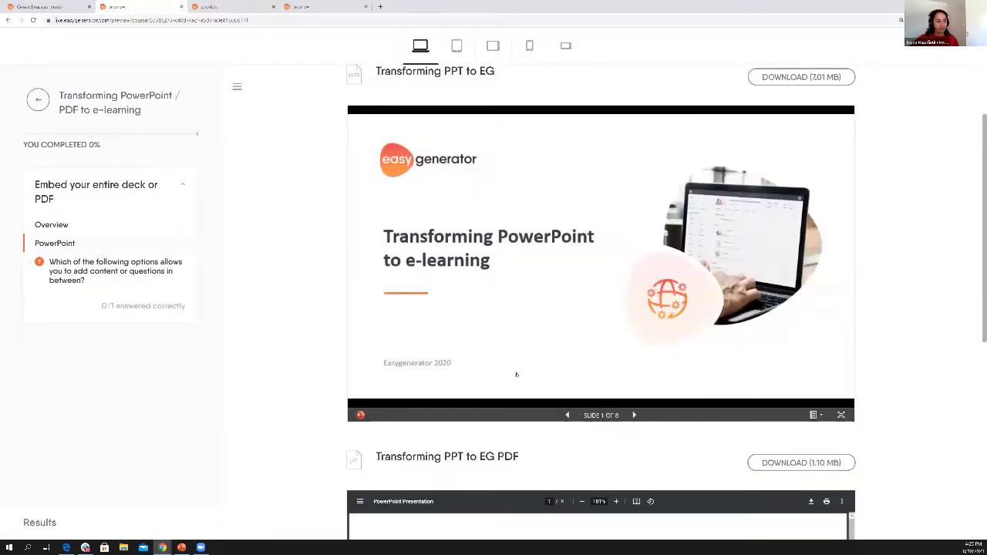
{"action": "double_click", "coordinate": [635, 415]}
{"action": "scroll", "coordinate": [634, 410], "scroll_direction": "down", "scroll_amount": 2}
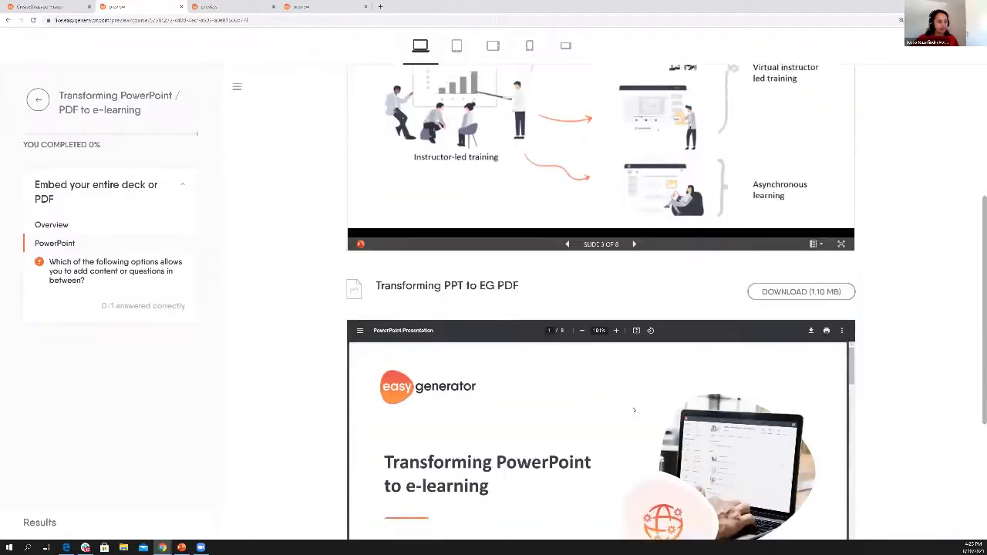